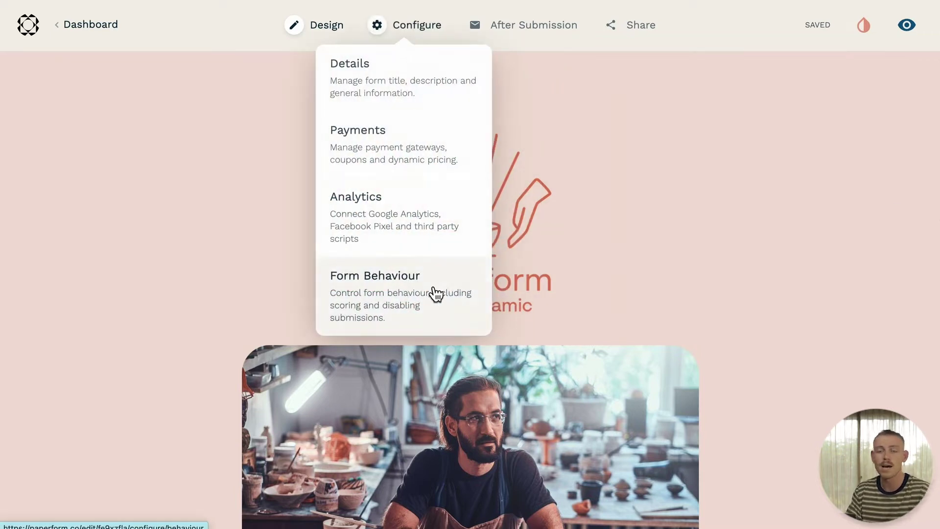
# - Open the Form Behaviour settings for the potterform form
pyautogui.click(431, 292)
pyautogui.scroll(-1, 431, 286)
pyautogui.scroll(-2, 430, 286)
pyautogui.scroll(-1, 432, 286)
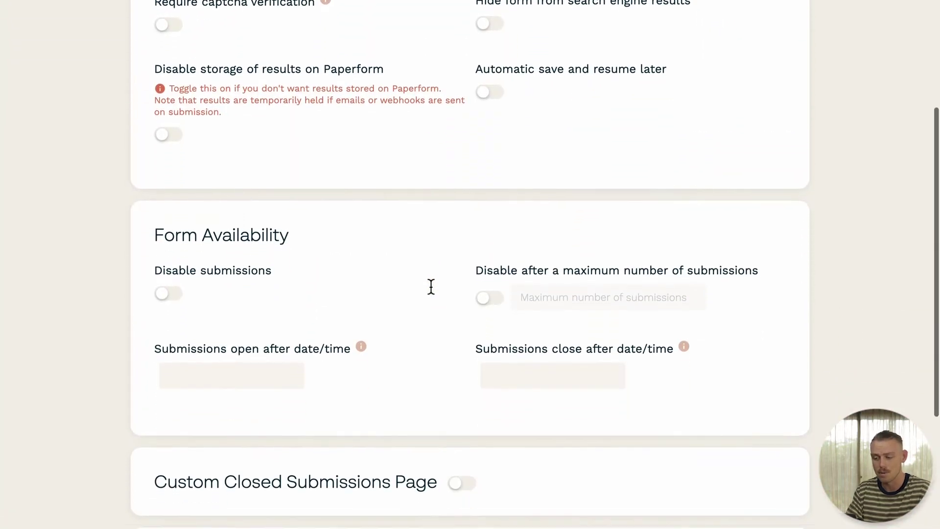
pyautogui.scroll(-1, 431, 286)
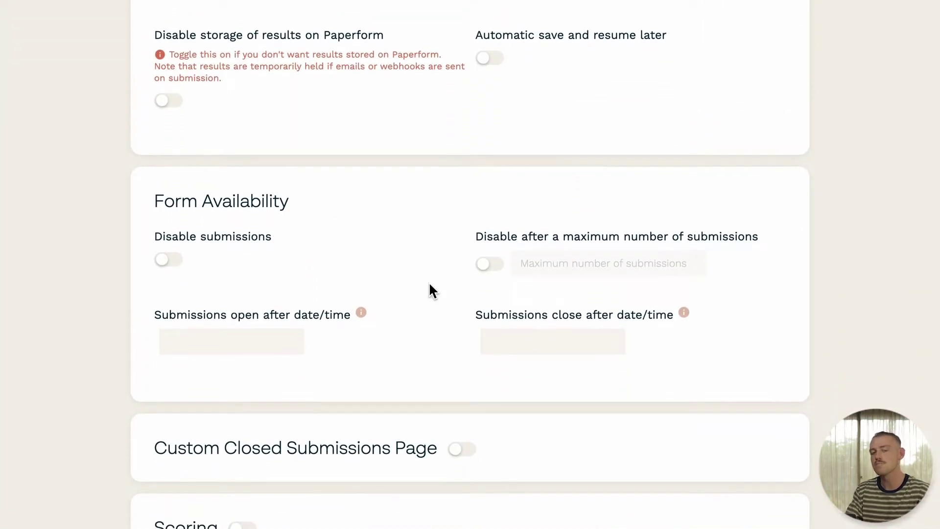
# - Toggle Disable submissions on and off, then set a 100-submission cap and switch it off
pyautogui.click(174, 266)
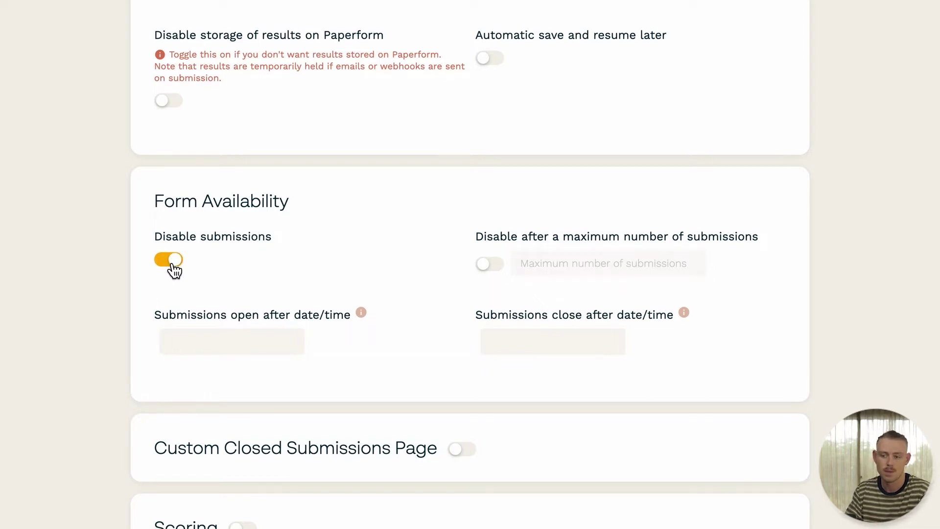
pyautogui.click(173, 265)
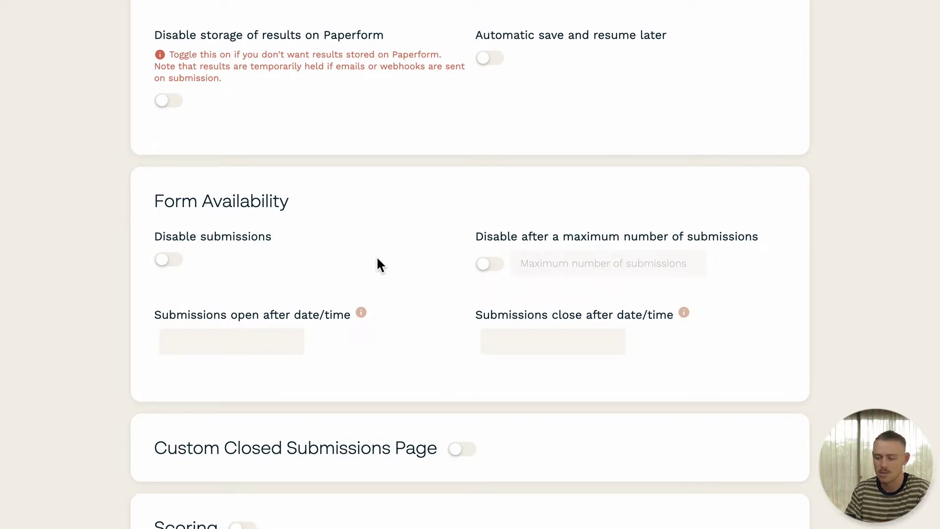
pyautogui.click(496, 273)
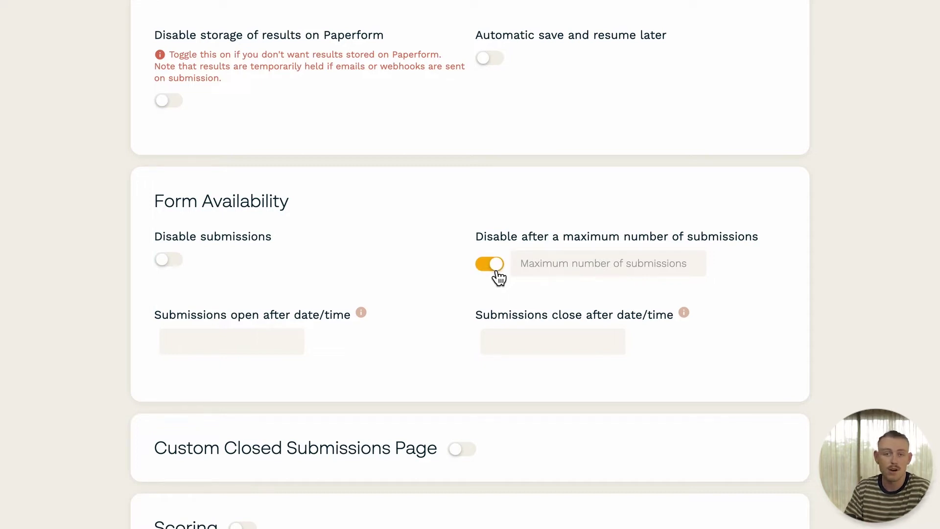
pyautogui.click(543, 267)
pyautogui.write('100')
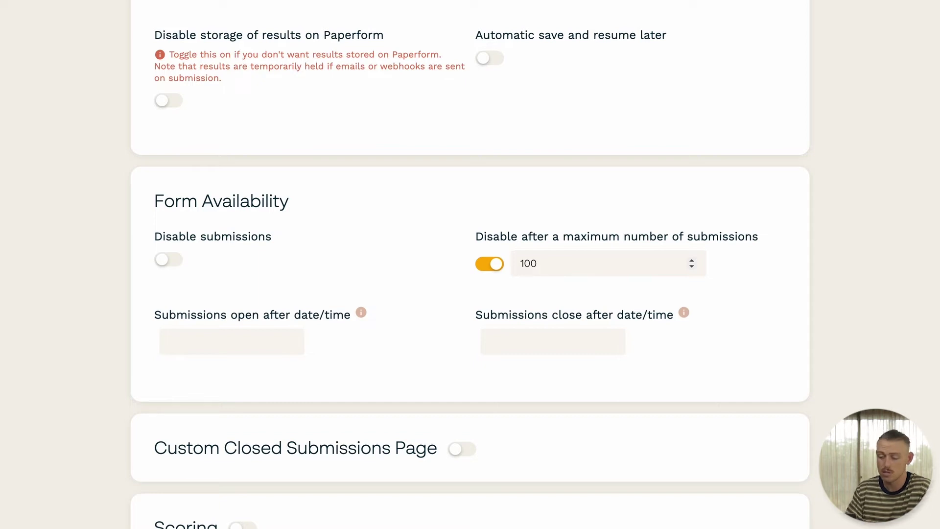
pyautogui.click(497, 271)
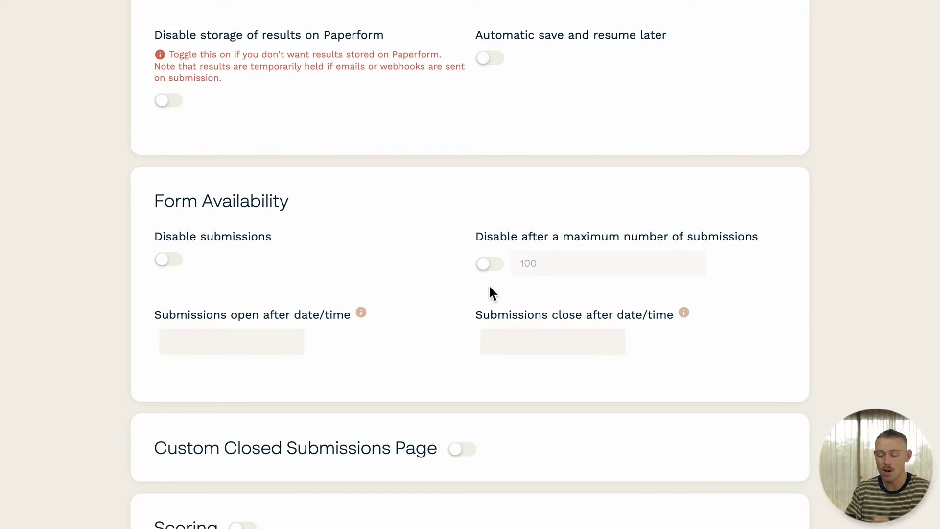
# - Try a closing time for submissions, stepping the hour up to 5
pyautogui.click(533, 345)
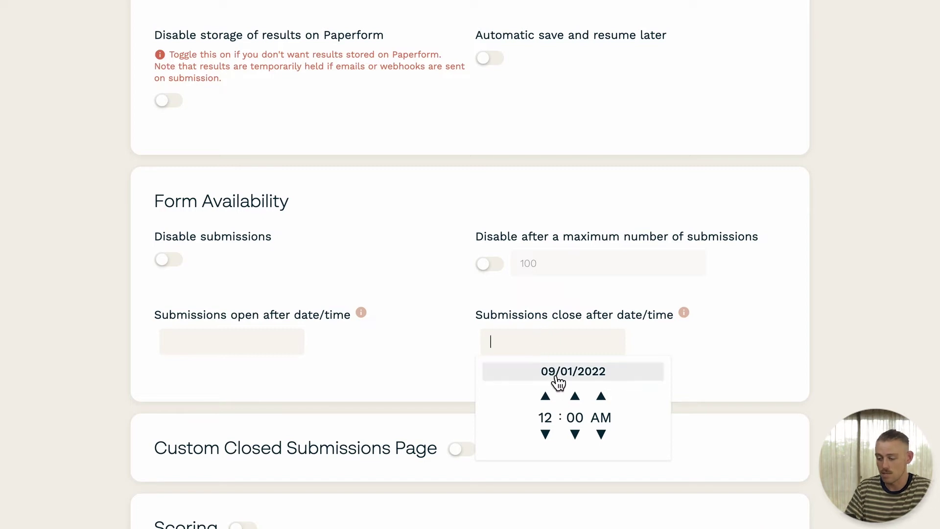
pyautogui.click(544, 396)
pyautogui.click(546, 397)
pyautogui.click(545, 396)
pyautogui.click(545, 396)
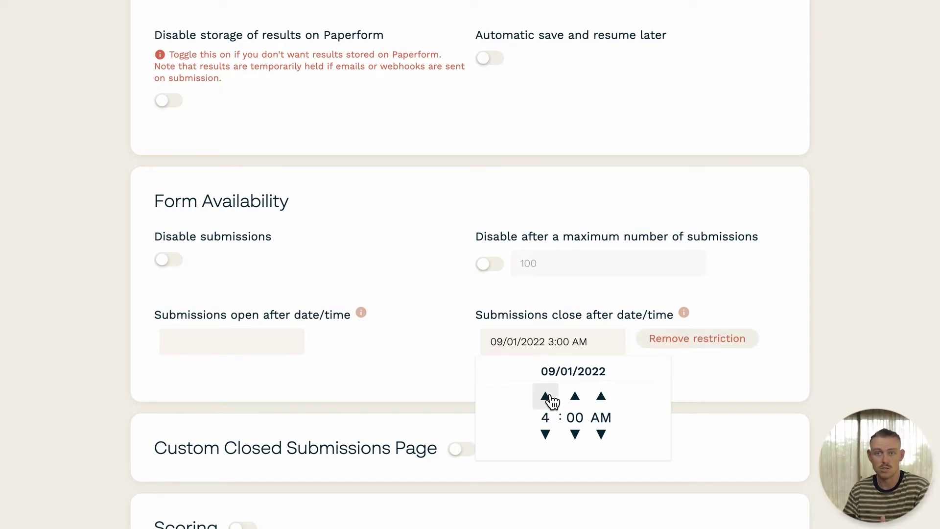
pyautogui.click(545, 396)
# - Remove the closing date restriction and dismiss the calendar
pyautogui.click(567, 376)
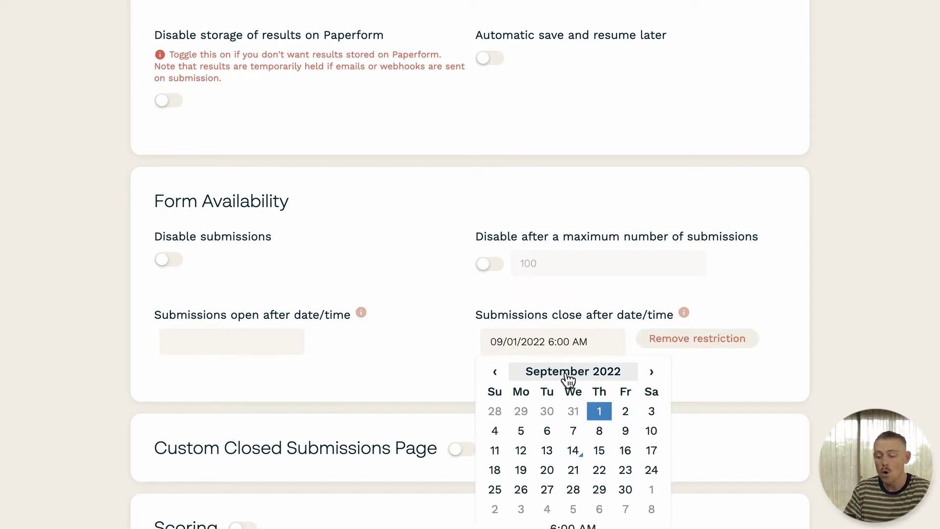
pyautogui.click(653, 338)
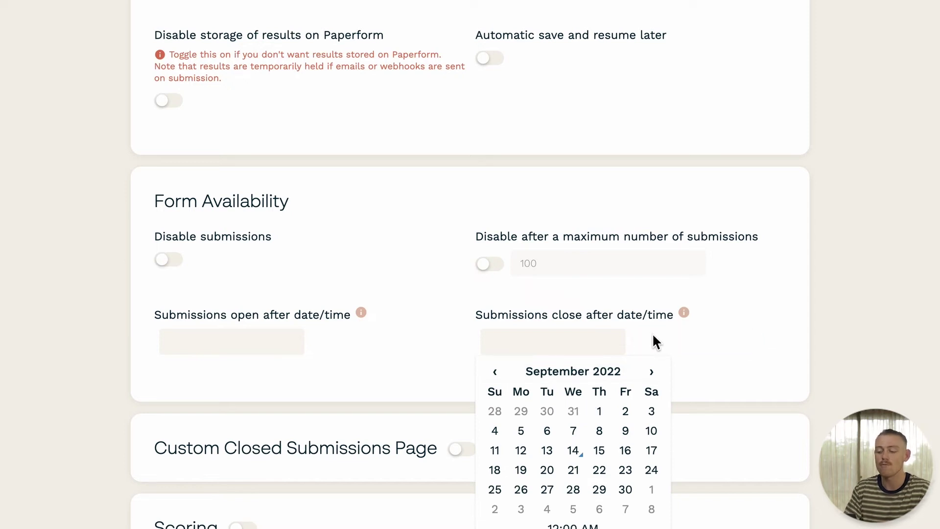
pyautogui.click(440, 354)
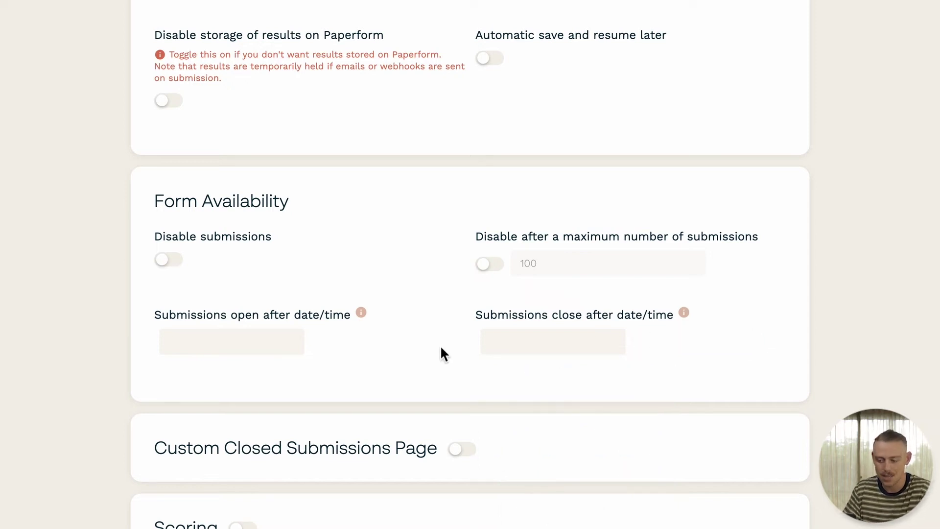
pyautogui.click(256, 340)
pyautogui.scroll(-1, 257, 341)
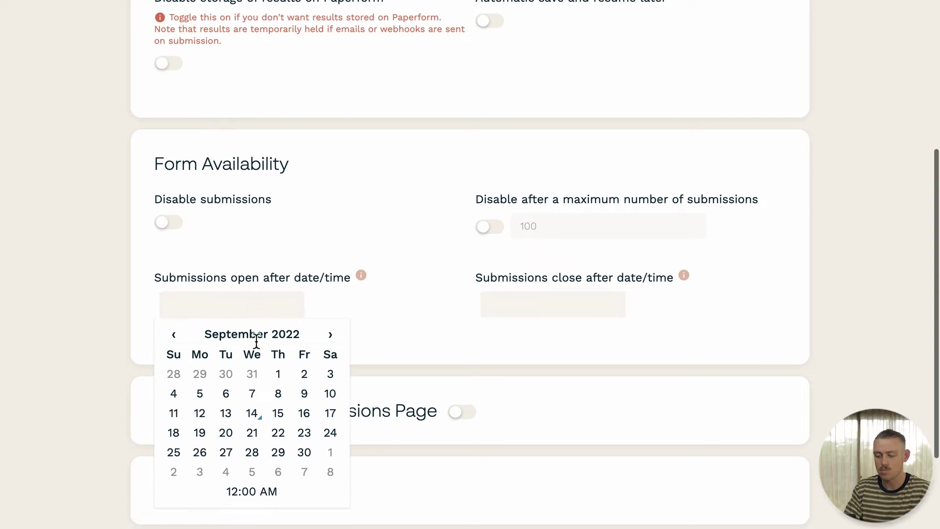
pyautogui.click(279, 363)
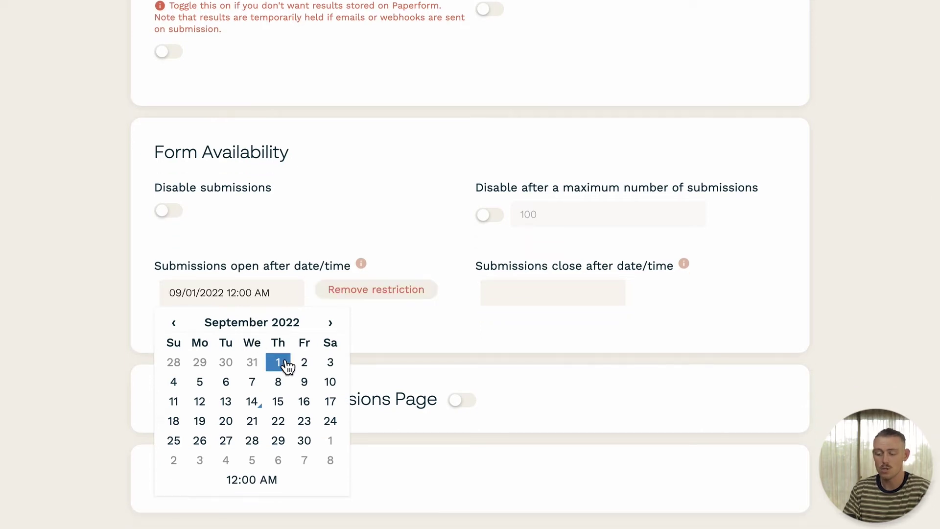
pyautogui.click(372, 326)
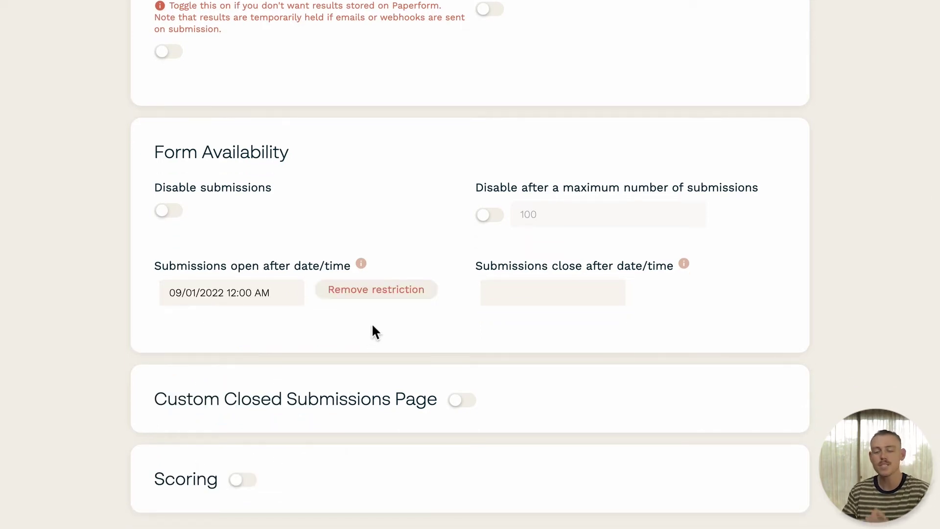
pyautogui.click(414, 297)
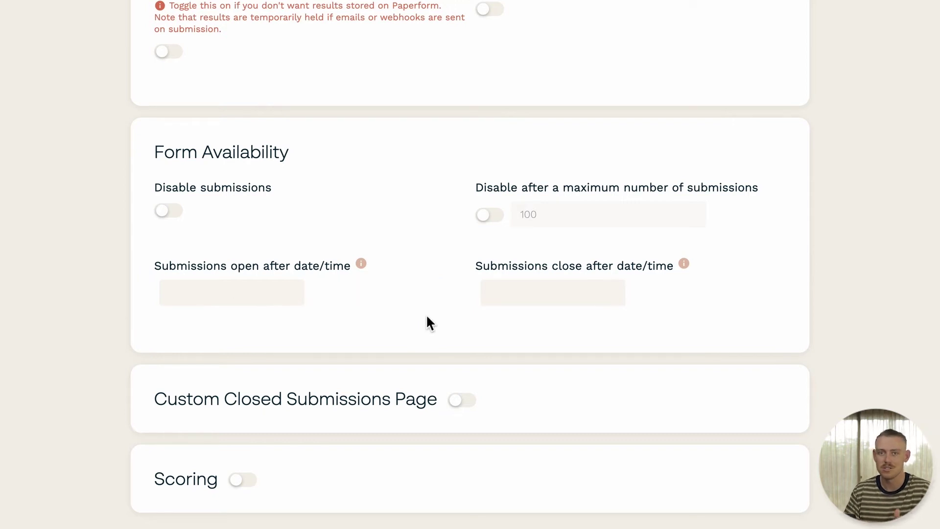
pyautogui.scroll(-1, 426, 316)
pyautogui.scroll(-1, 426, 315)
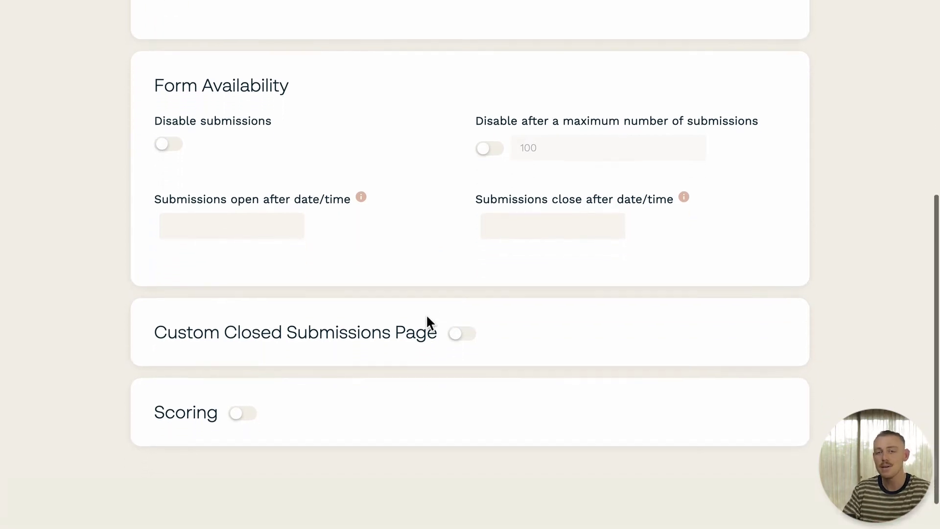
pyautogui.scroll(-1, 426, 317)
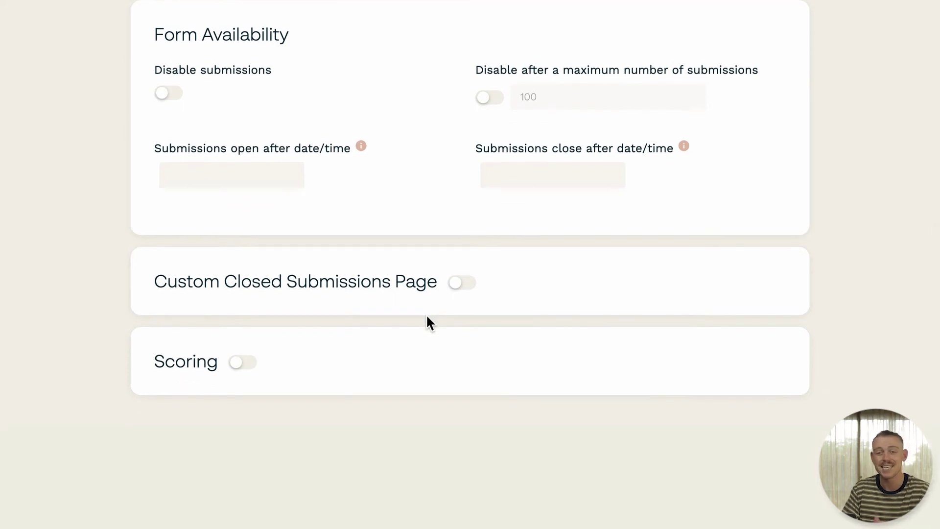
pyautogui.click(467, 288)
pyautogui.scroll(-4, 548, 290)
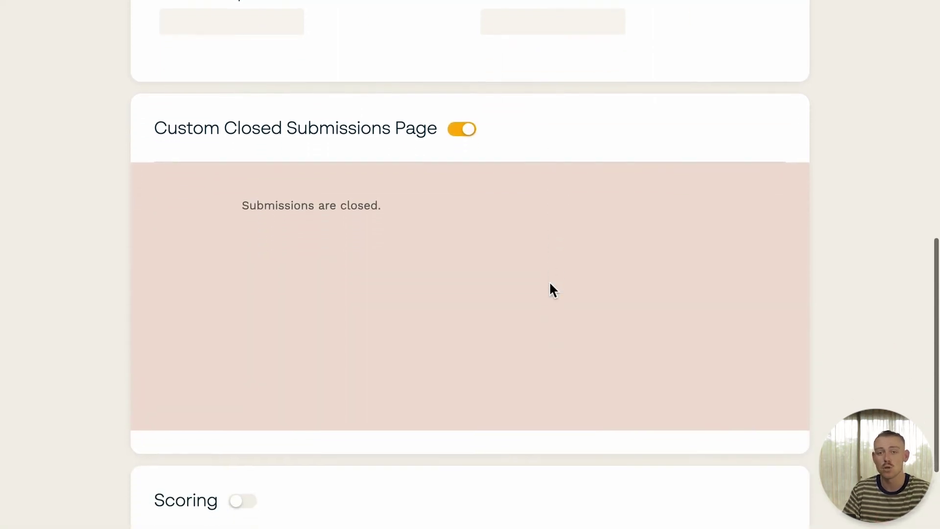
# - Click into the 'Submissions are closed.' message to edit it
pyautogui.click(432, 213)
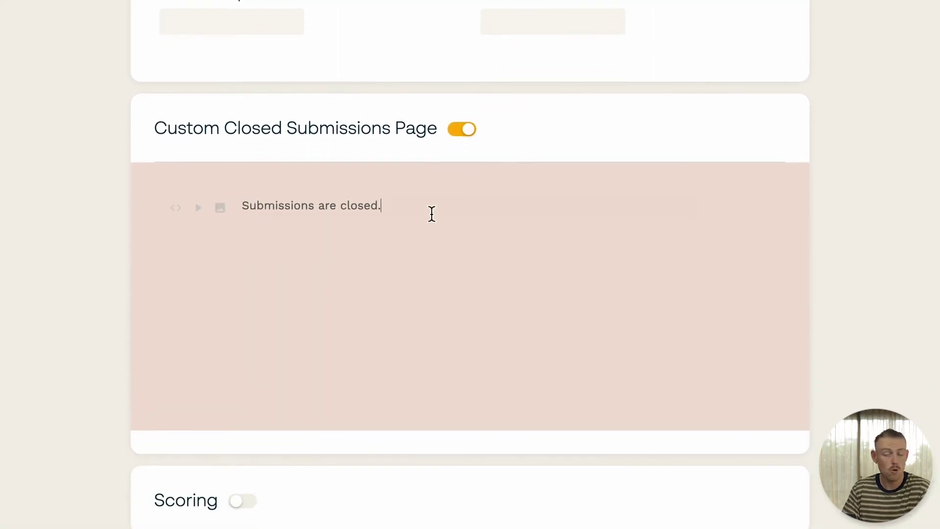